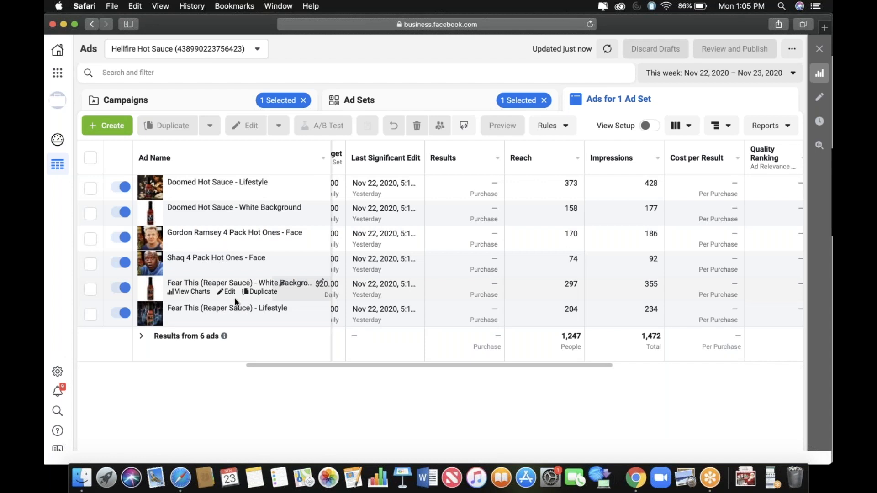
Review the results, reach, cost and purchase metrics of the Chilli Pepper ads, the ad sets and the Interest Testing campaign.
scroll(530, 295, right, 3)
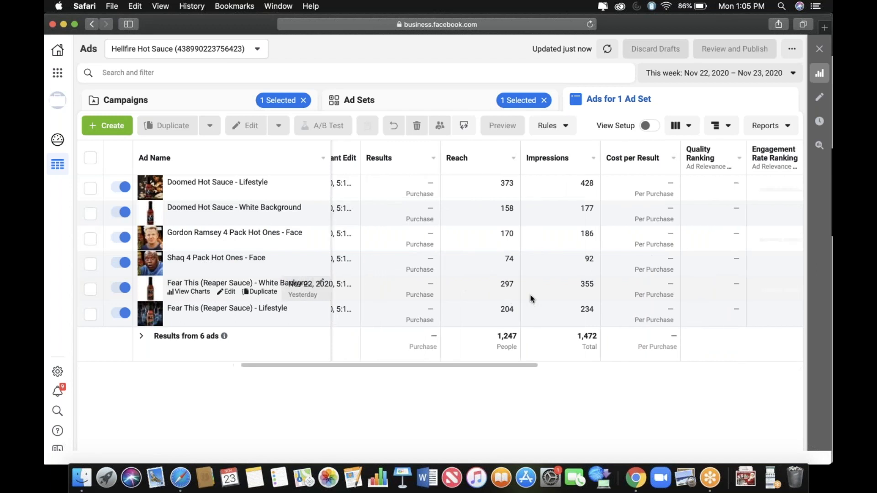
scroll(531, 295, right, 1)
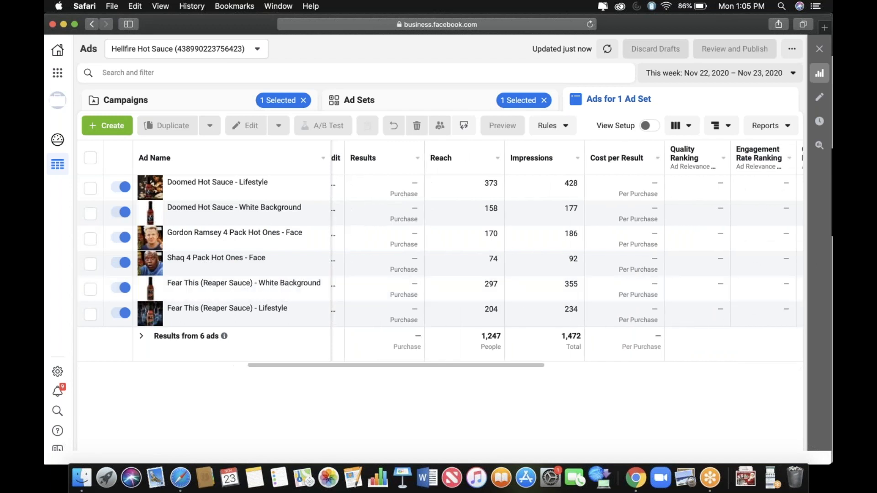
click(353, 99)
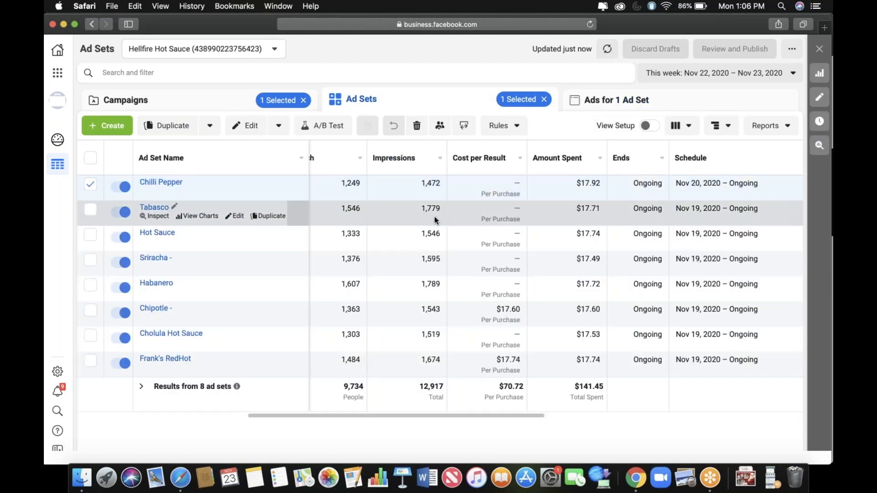
scroll(429, 217, right, 5)
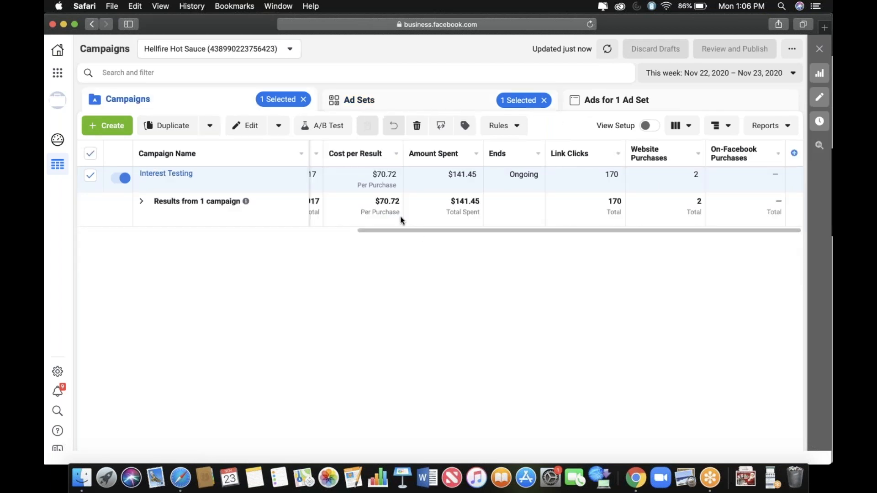
scroll(415, 191, left, 5)
scroll(317, 186, right, 3)
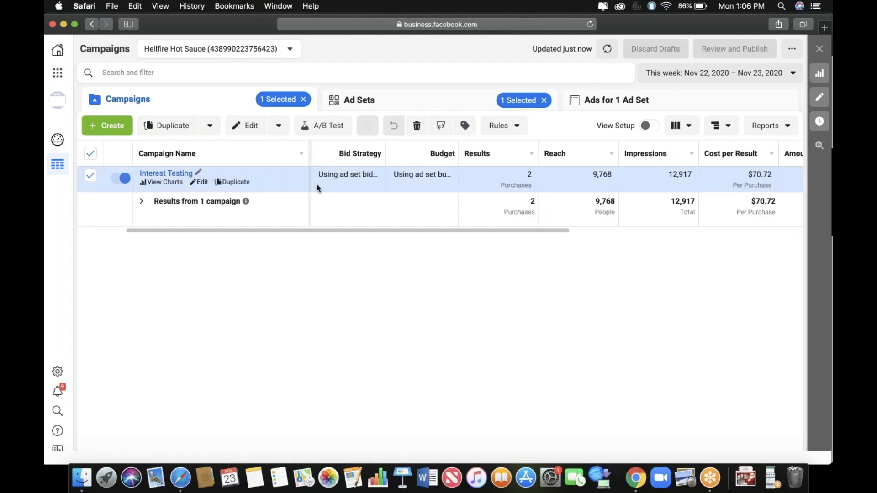
scroll(429, 179, right, 5)
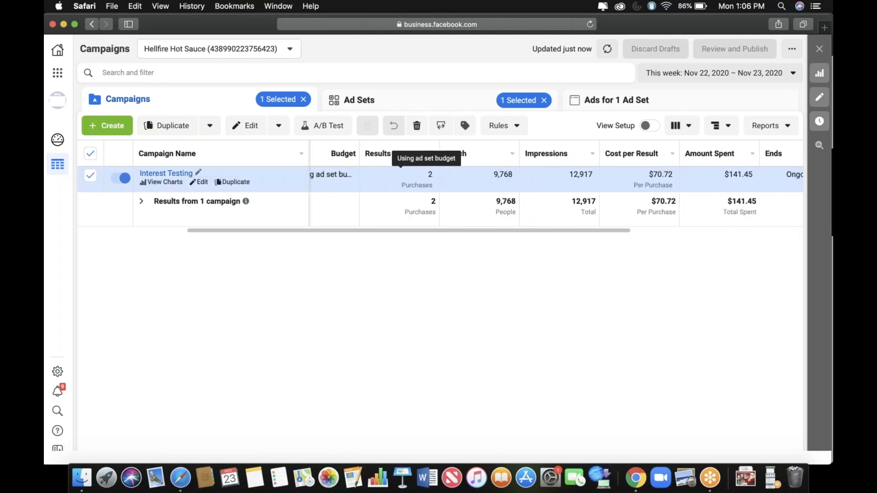
scroll(437, 179, right, 3)
scroll(438, 179, left, 8)
Open the Shaq 4 Pack Hot Ones - Face ad in Interest Testing's Habanero ad set and expand its full text in the preview.
click(173, 176)
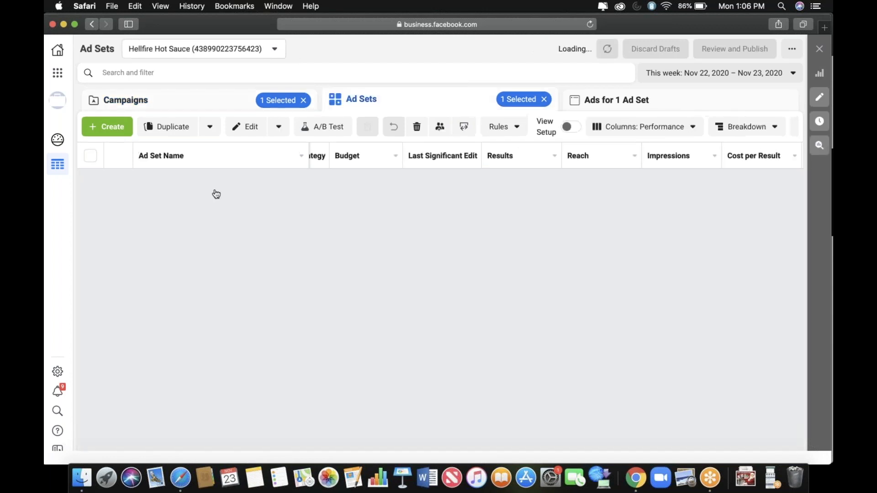
scroll(372, 207, left, 2)
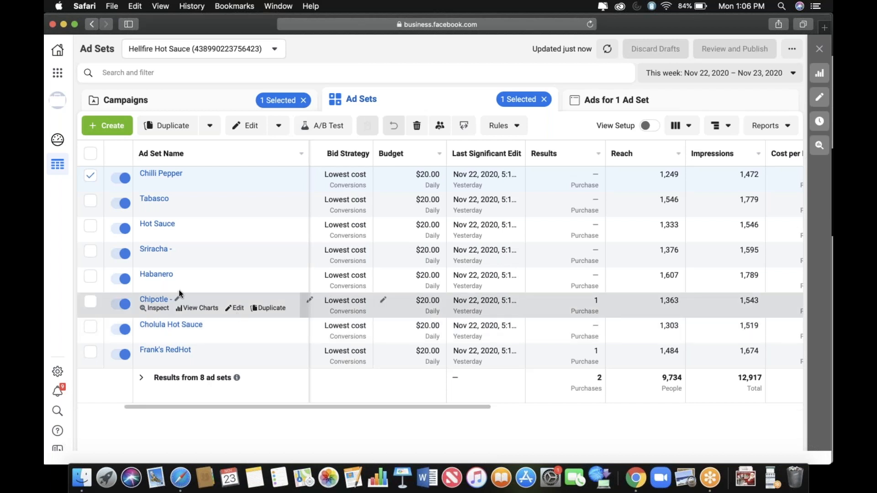
click(165, 276)
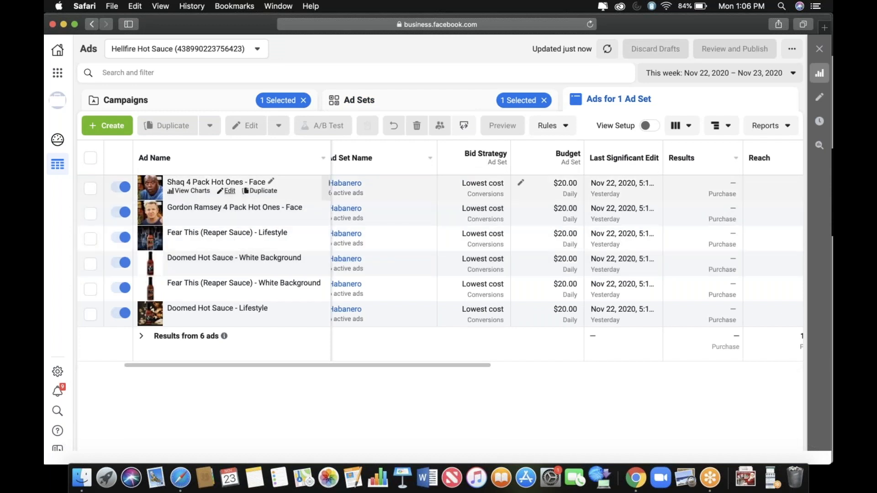
click(500, 201)
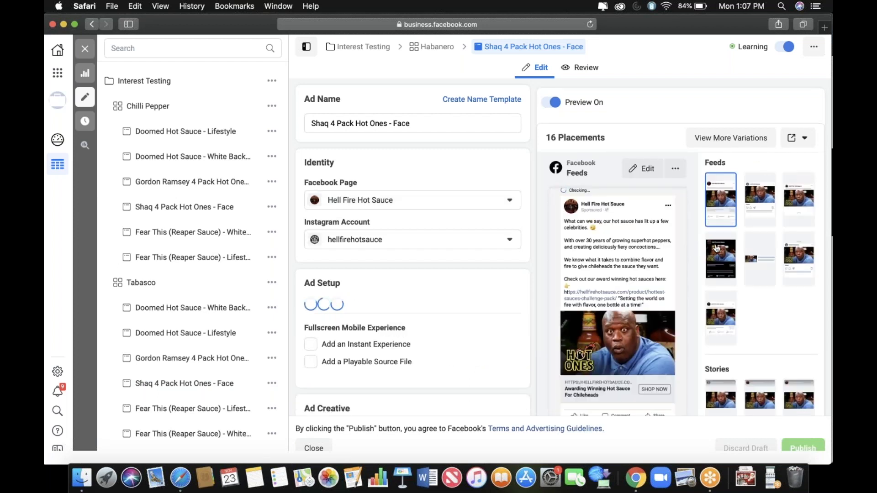
scroll(716, 248, up, 3)
scroll(716, 248, down, 3)
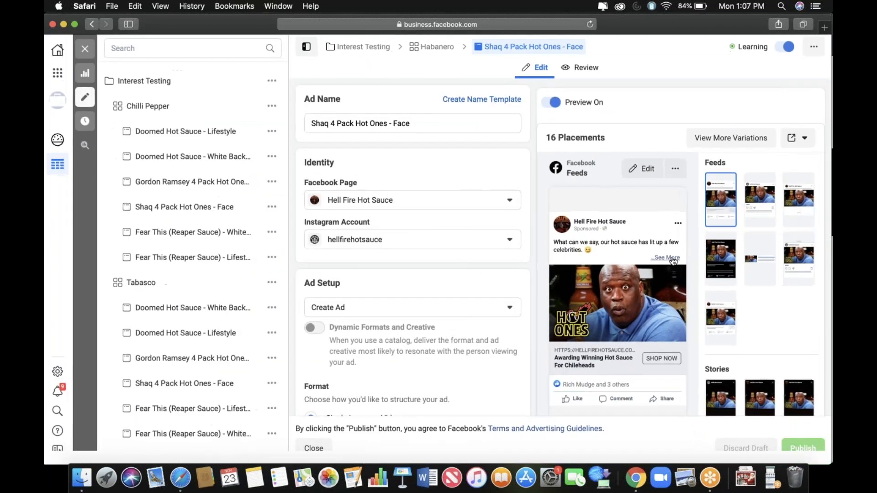
click(663, 259)
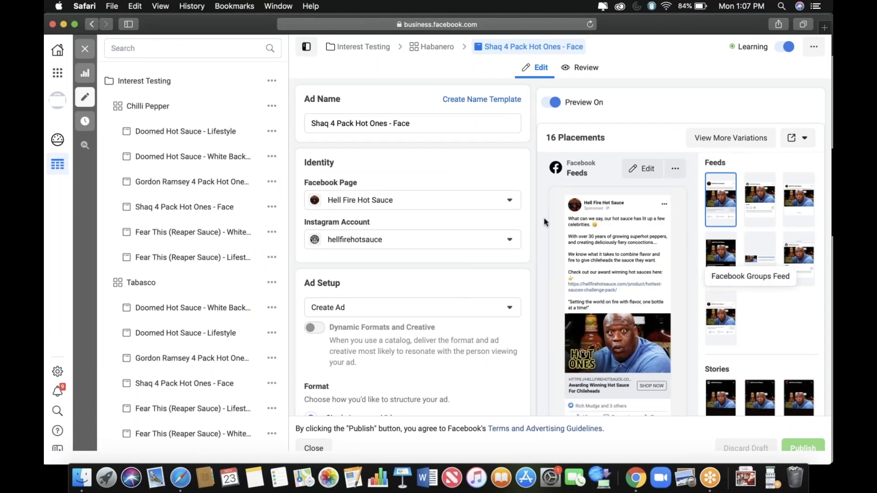
Close the ad editor and display the ad sets with the Engagement columns.
click(85, 48)
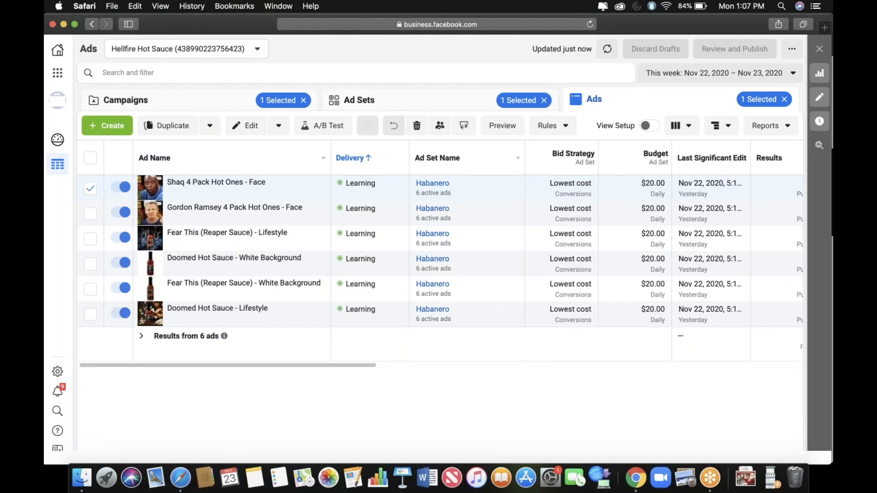
click(352, 100)
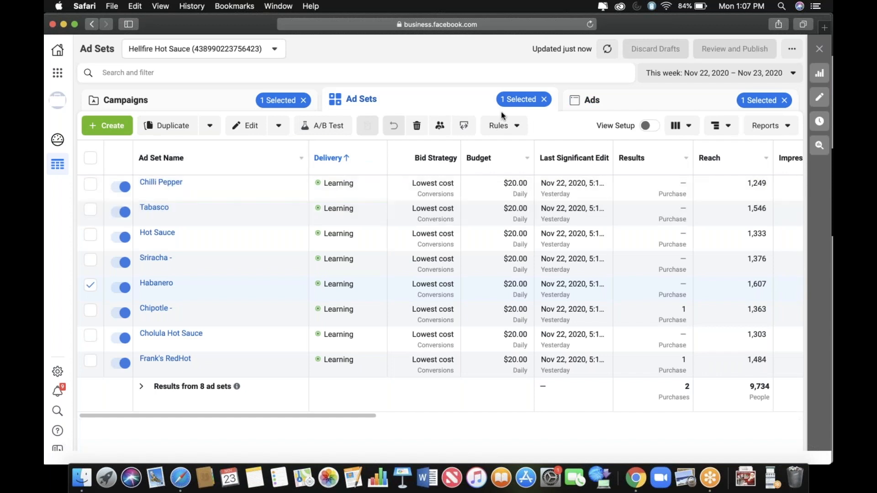
click(681, 125)
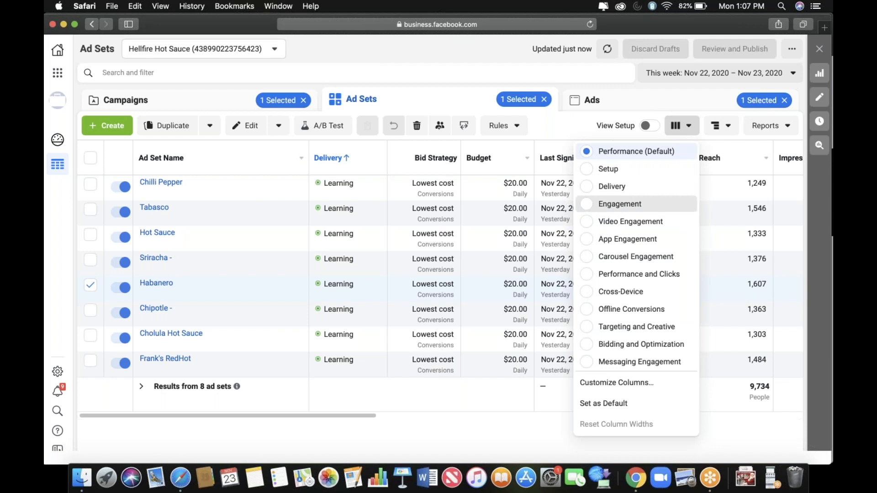
click(650, 204)
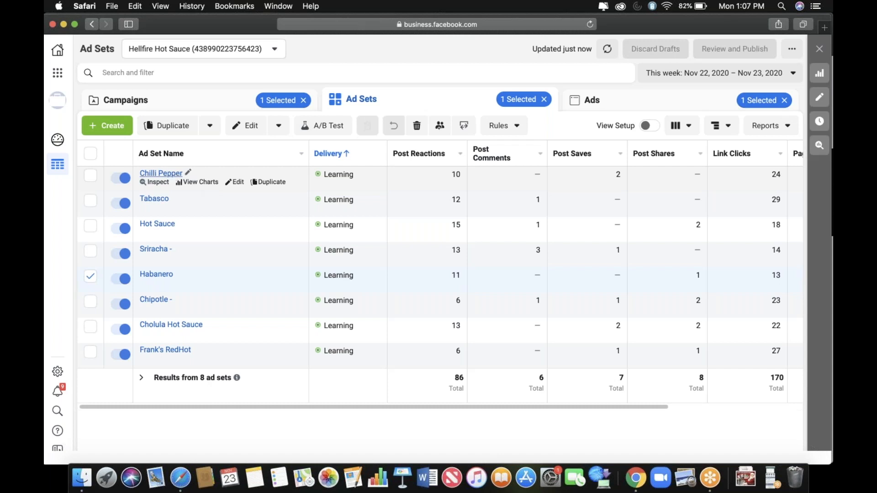
Open the Doomed Hot Sauce - Lifestyle ad of the Chilli Pepper ad set for editing.
click(173, 174)
click(228, 182)
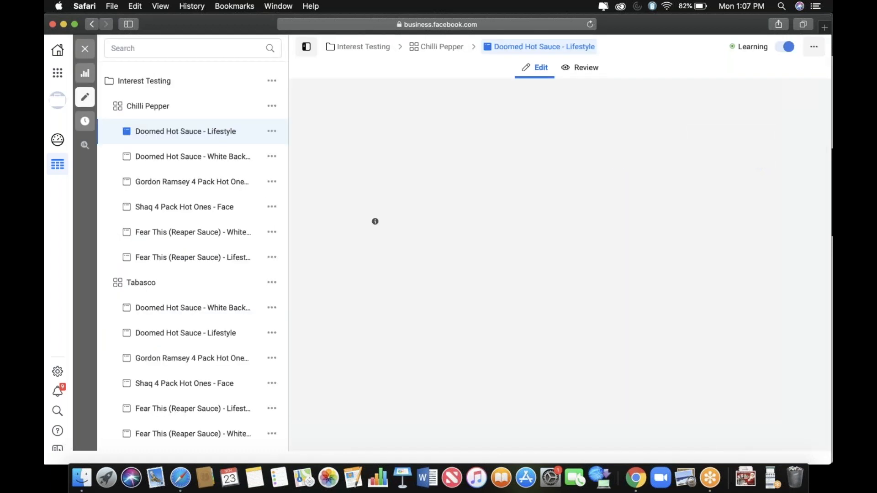
scroll(711, 311, down, 1)
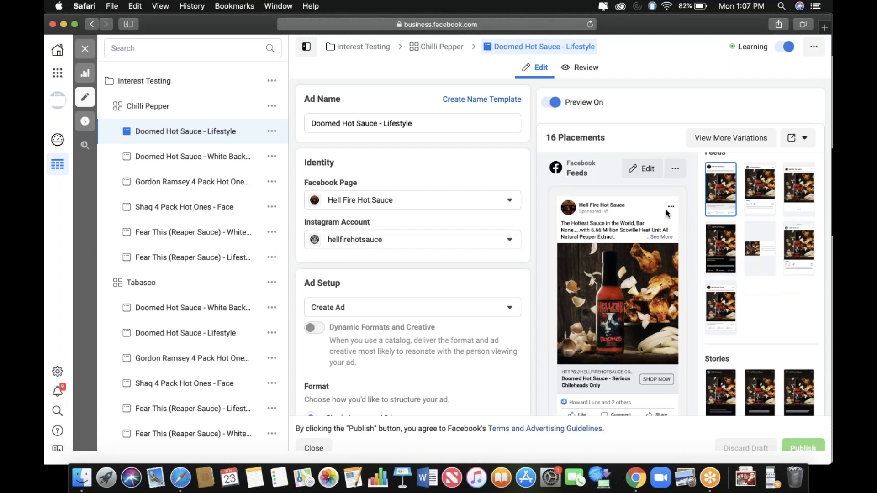
Switch the Doomed Hot Sauce - Lifestyle ad's setup to Use Existing Post and publish the change.
click(481, 302)
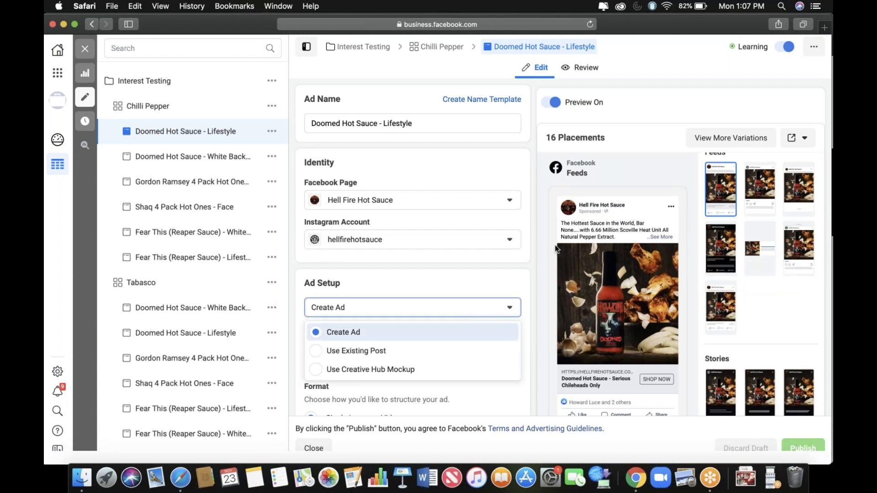
scroll(482, 303, down, 1)
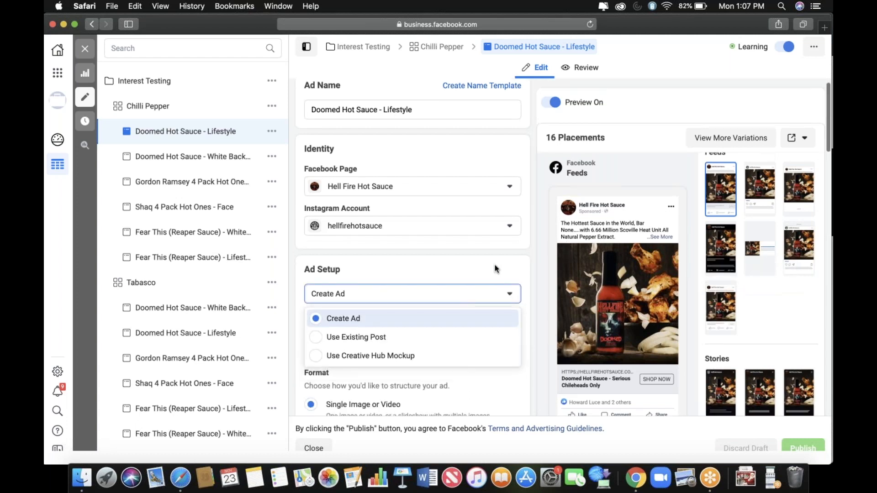
click(437, 339)
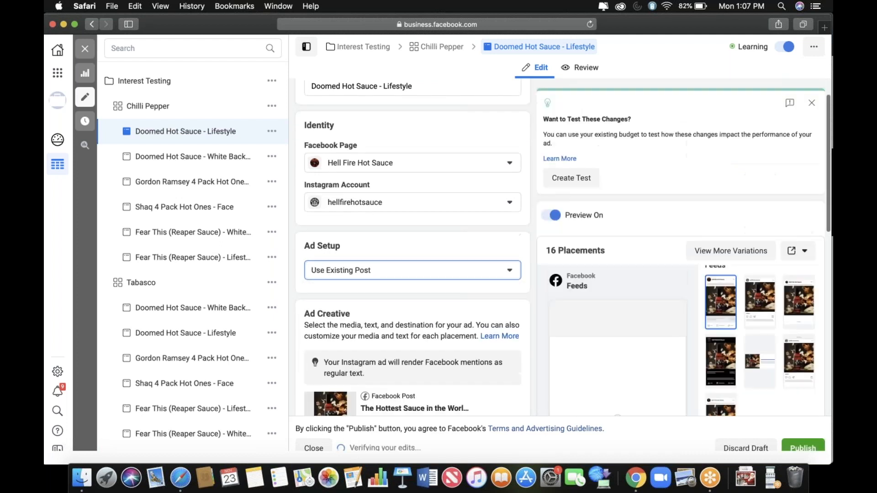
scroll(605, 336, down, 1)
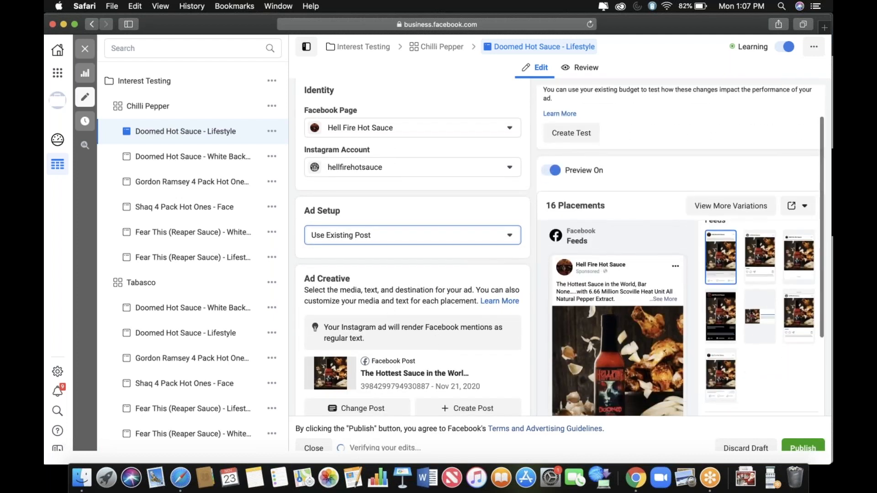
scroll(404, 310, down, 1)
scroll(404, 309, down, 3)
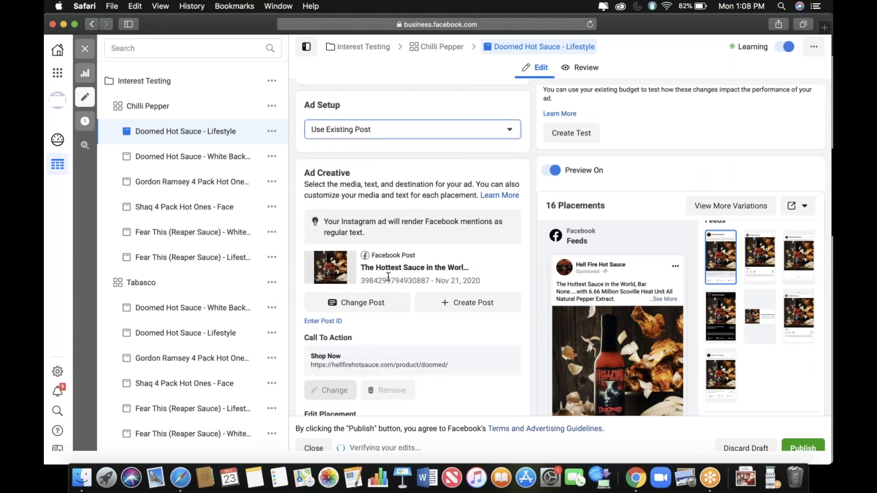
scroll(389, 277, up, 1)
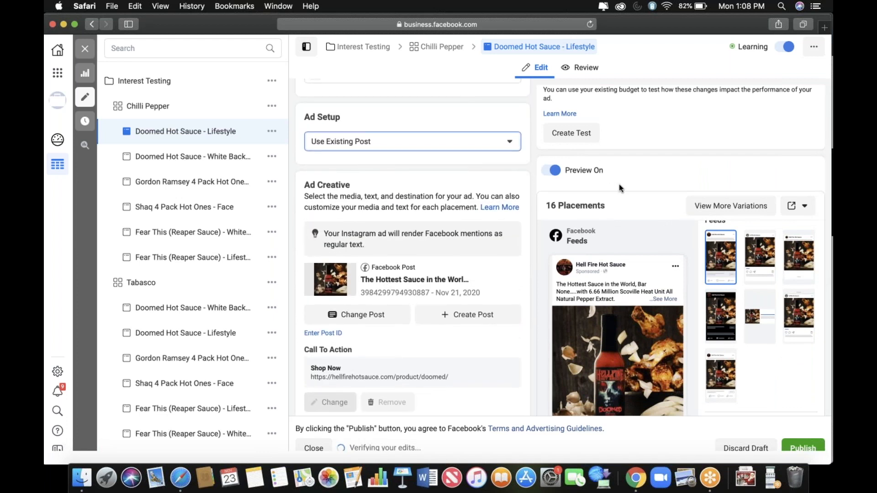
scroll(665, 352, down, 3)
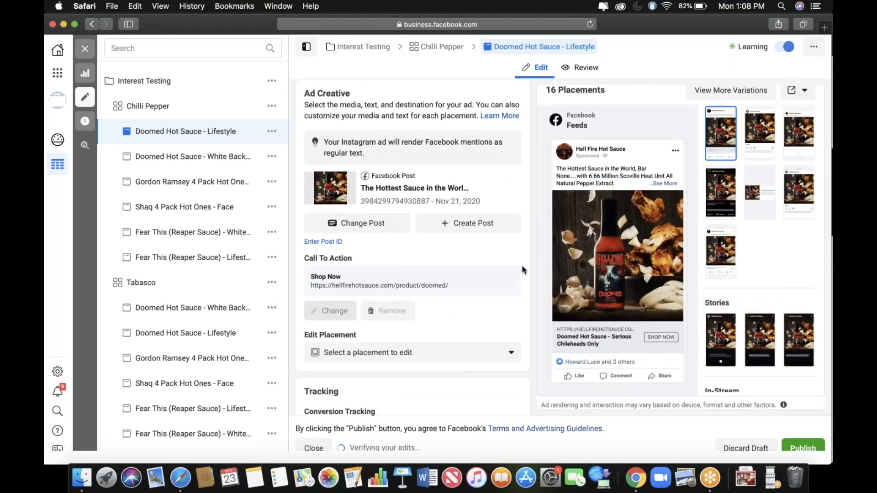
click(802, 448)
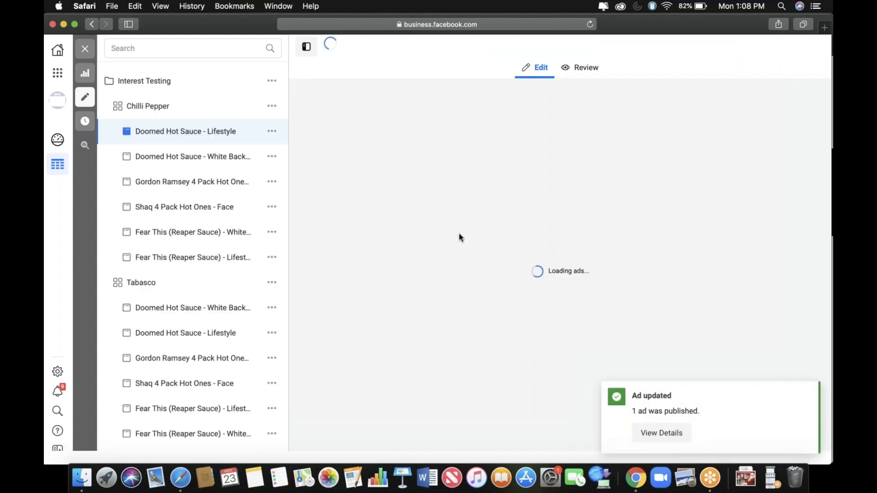
Highlight the existing Facebook post's ID in the ad creative and check the call to action and tracking settings.
scroll(440, 300, down, 5)
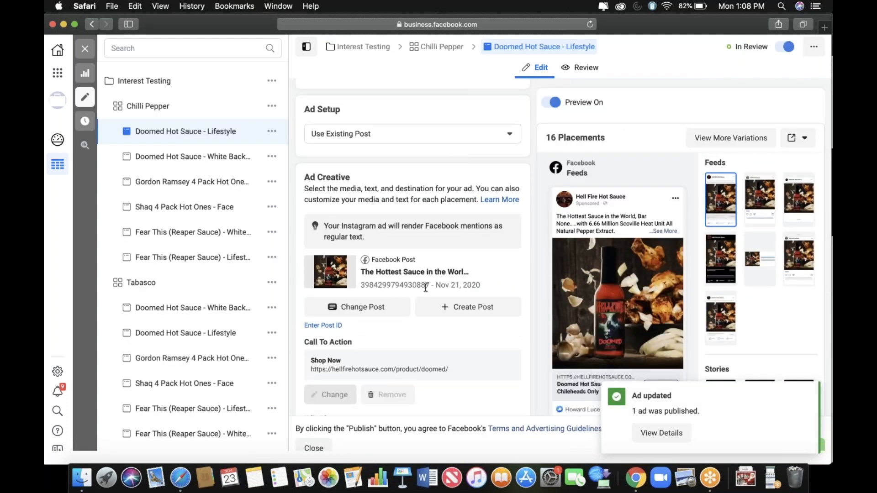
drag(361, 285, 430, 283)
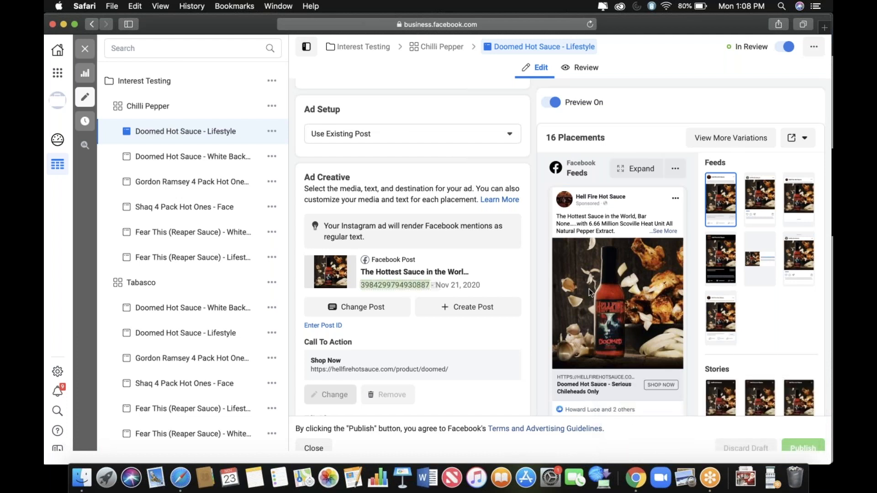
scroll(432, 292, down, 7)
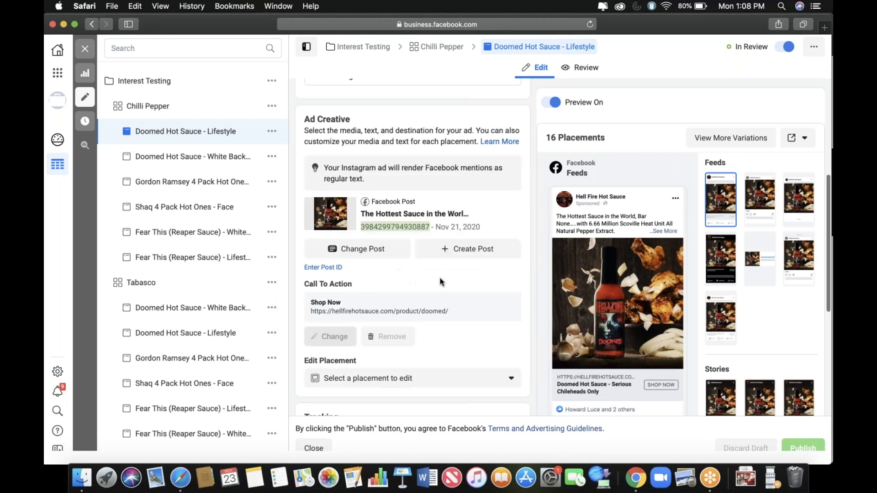
scroll(412, 246, up, 3)
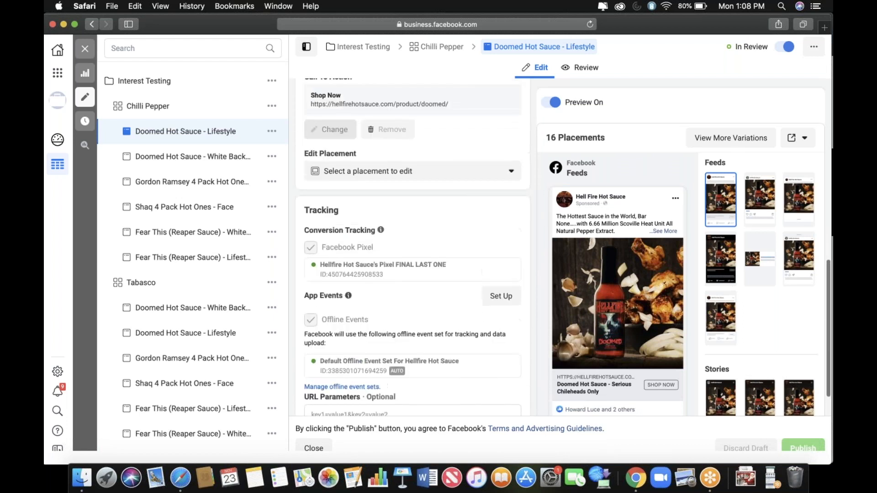
Copy the Doomed Hot Sauce - Lifestyle ad from Chilli Pepper and paste it into all the other Interest Testing ad sets.
click(80, 50)
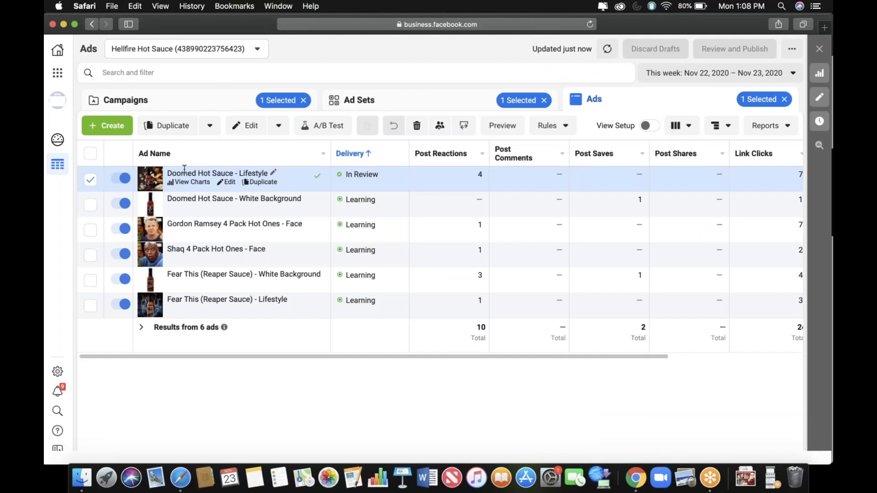
key(super+c)
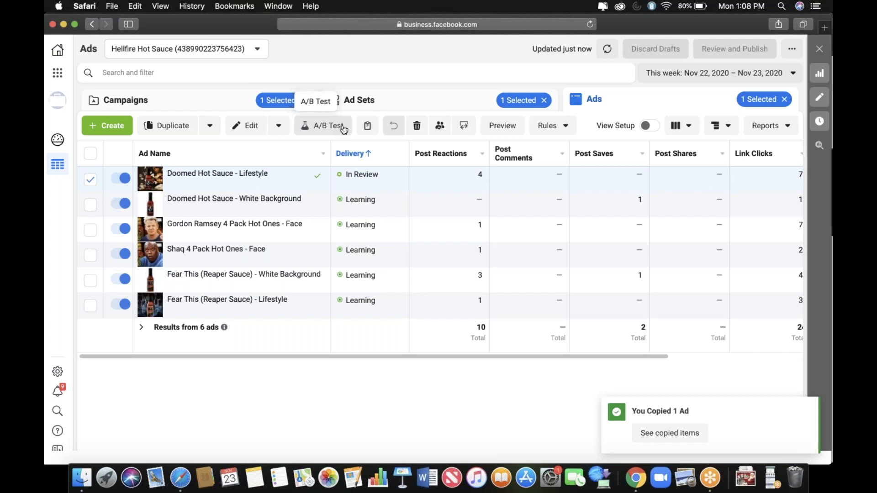
click(397, 103)
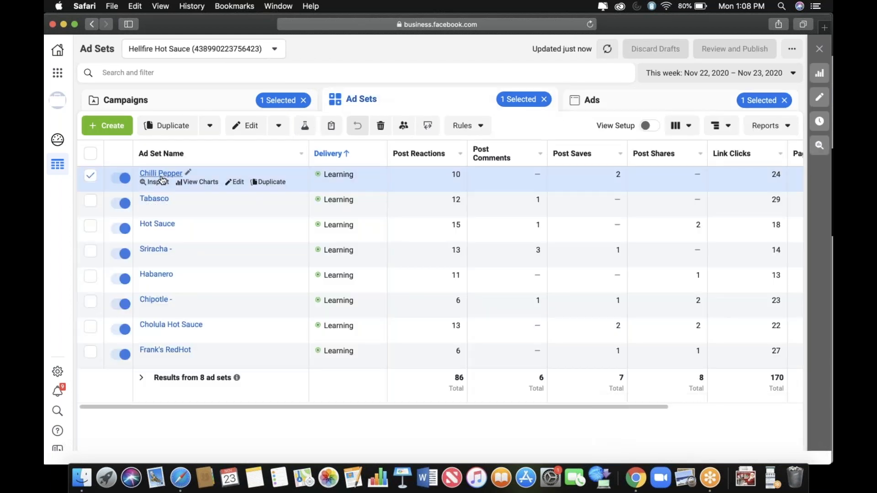
click(91, 176)
click(91, 155)
click(91, 177)
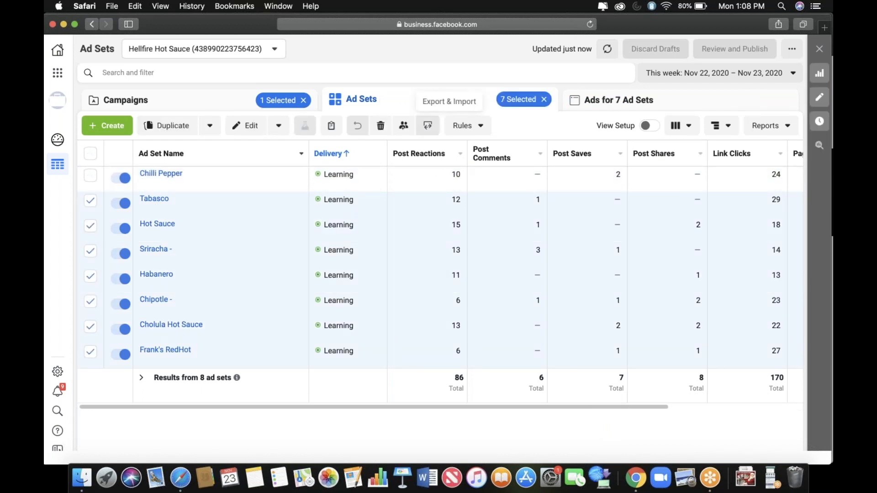
key(super+v)
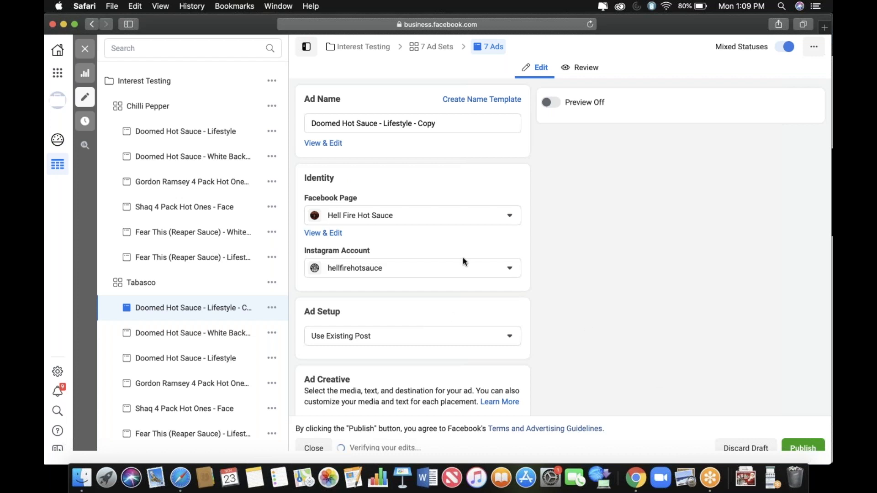
Rename the Hot Sauce ad set's draft ad to "Doomed Hot Sauce - Lifestyle -", copy that name and return to the ads list.
click(85, 48)
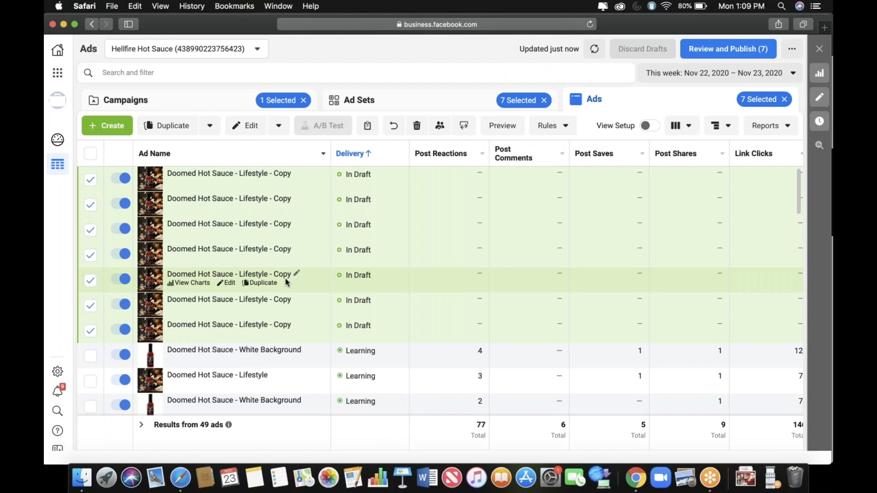
scroll(284, 282, down, 2)
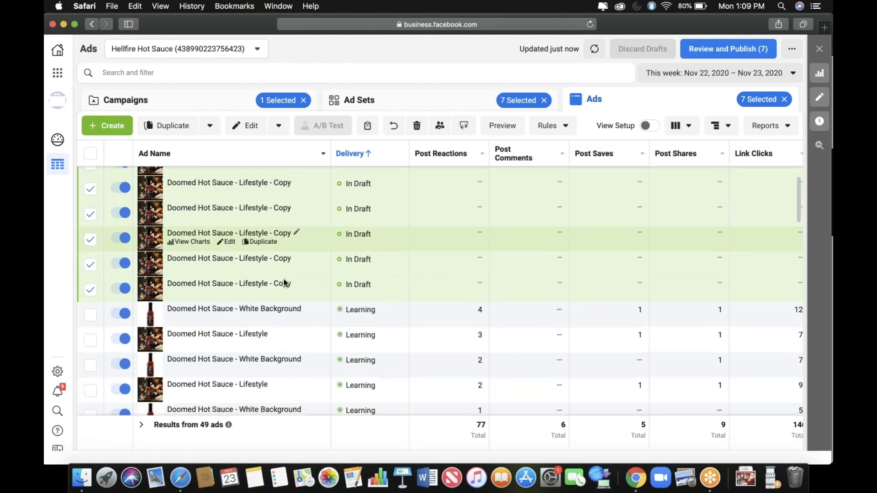
scroll(279, 279, up, 2)
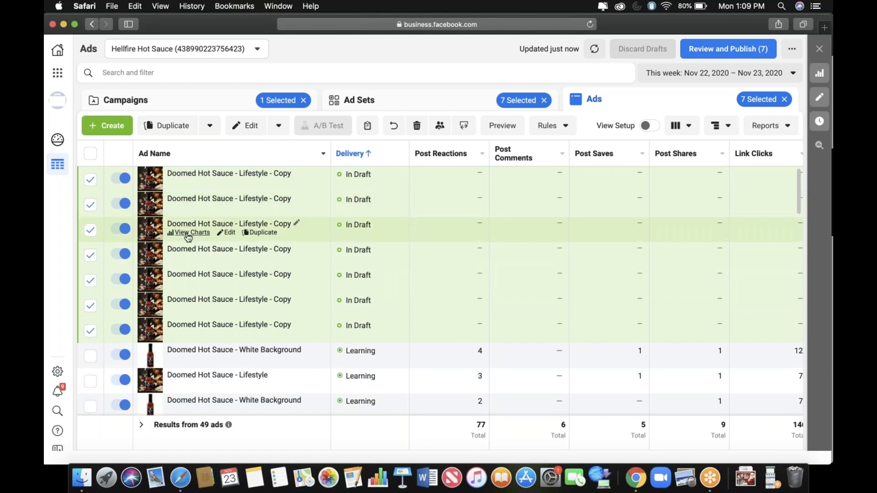
click(229, 183)
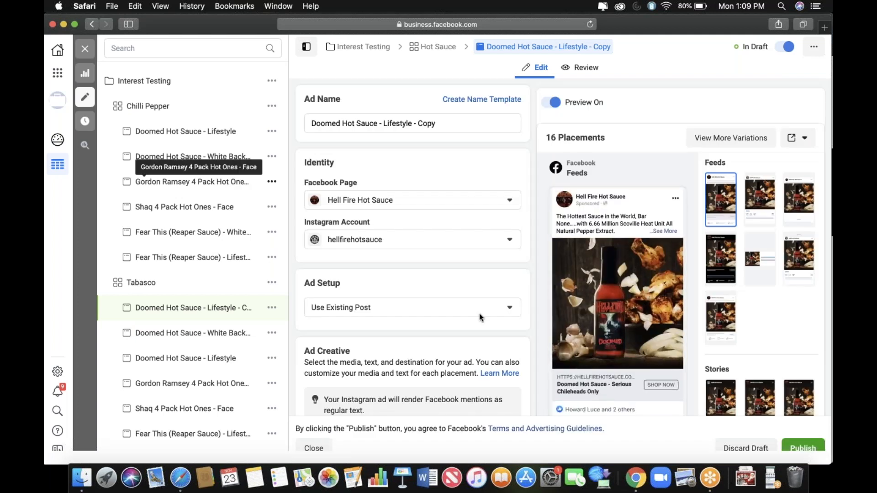
double_click(427, 123)
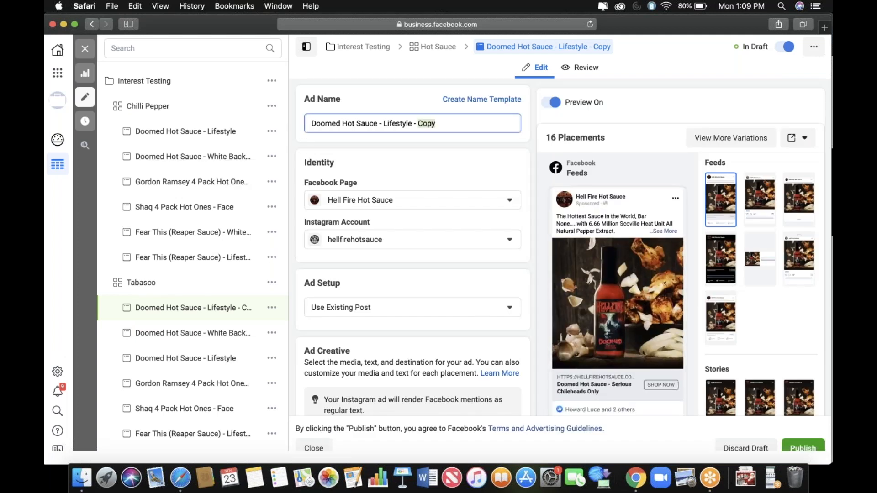
triple_click(450, 126)
drag(438, 126, 418, 125)
key(BackSpace)
triple_click(303, 125)
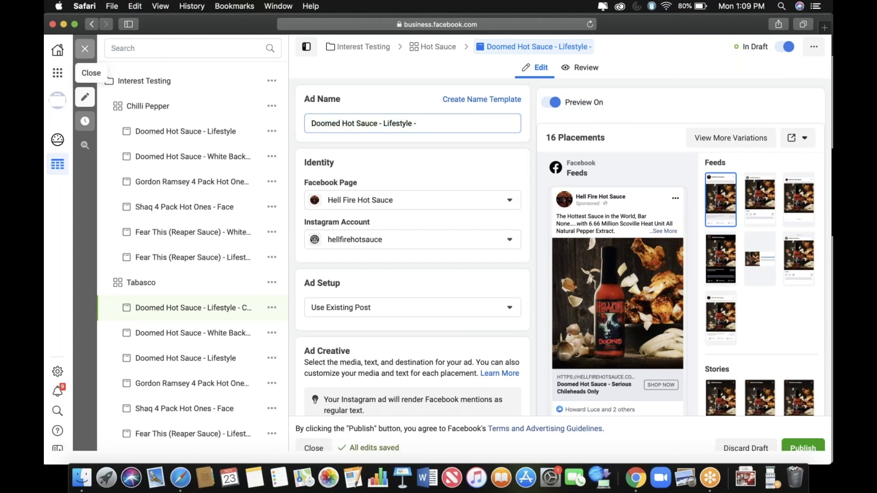
click(85, 49)
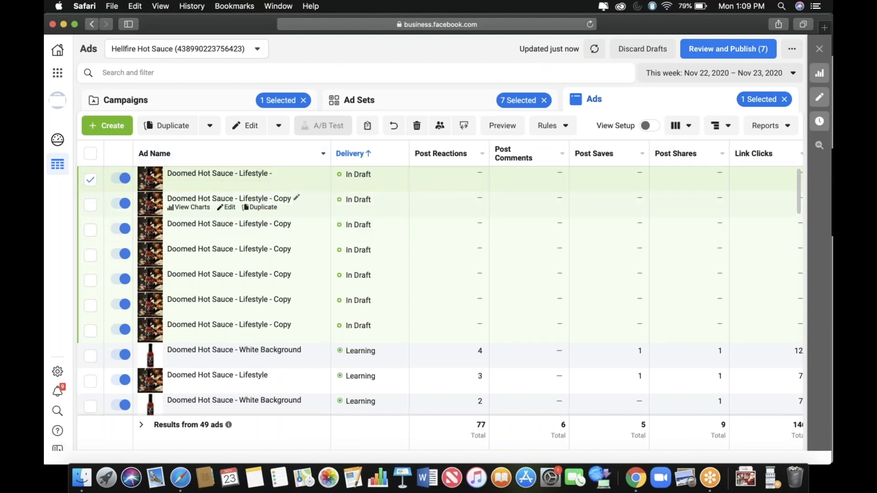
Filter the ads list to ad names containing "Doomed Hot Sauce - Lifestyle -".
click(167, 73)
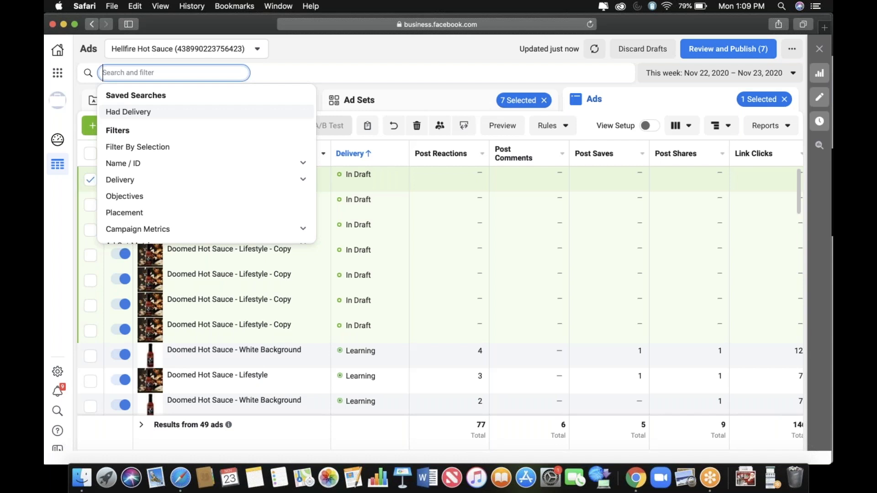
click(150, 164)
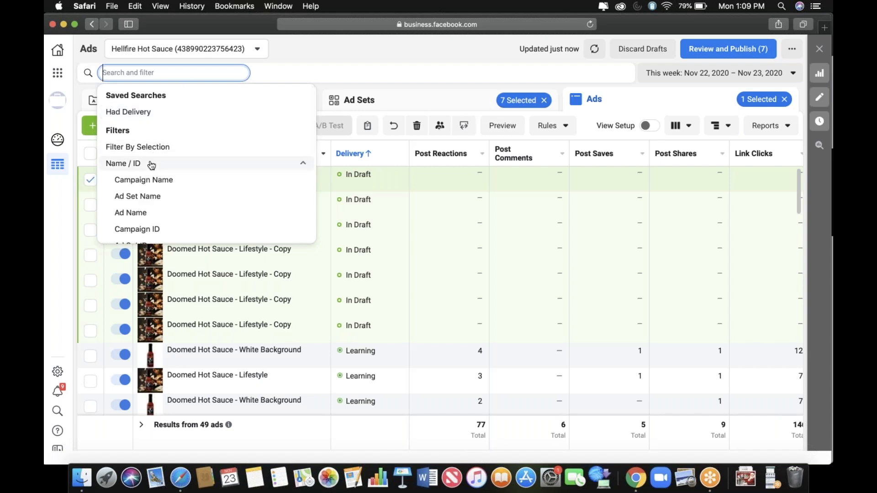
scroll(153, 183, down, 1)
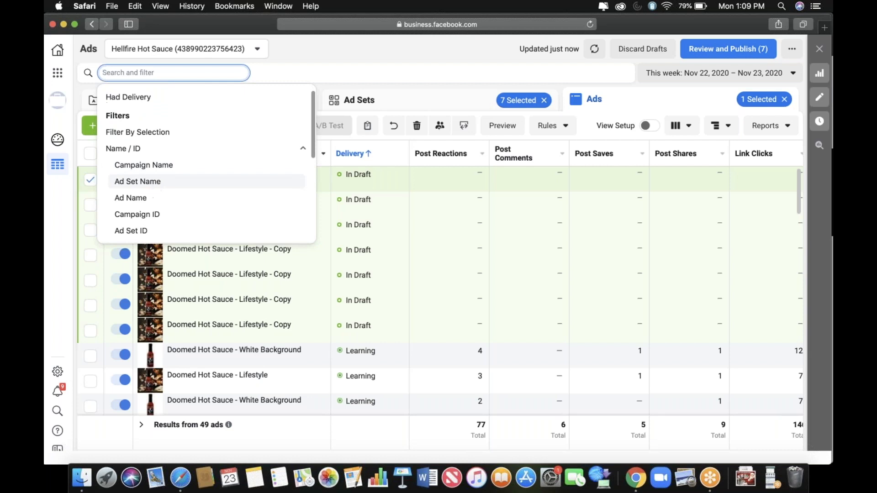
click(146, 198)
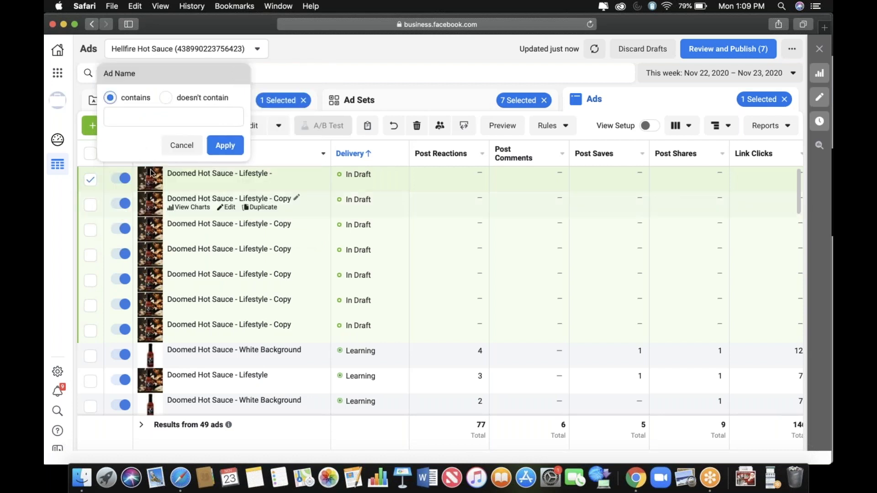
click(158, 119)
key(super+v)
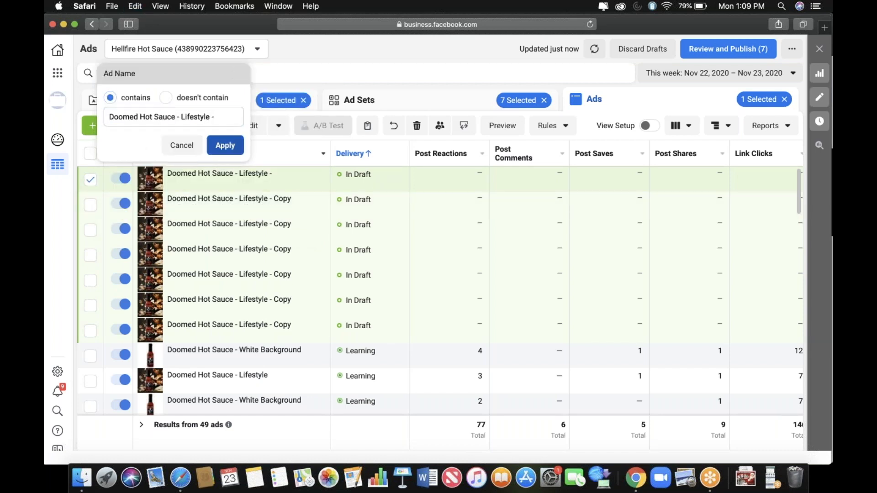
click(226, 145)
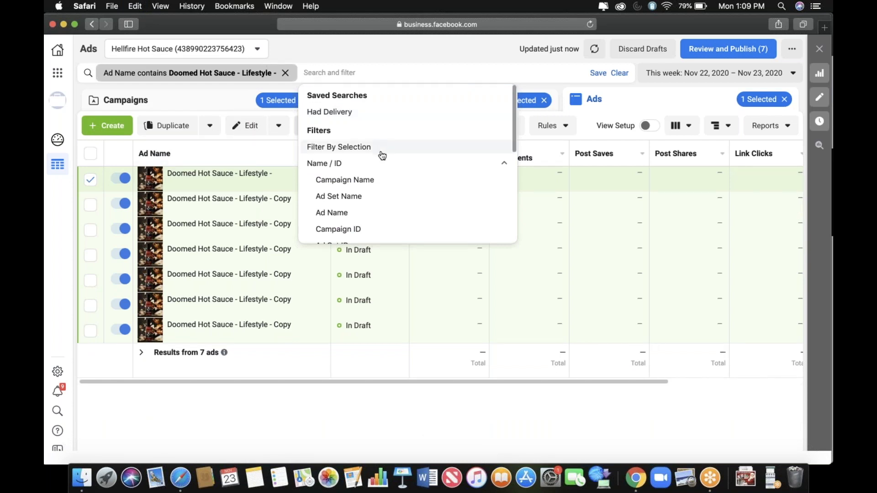
Broaden the ad name filter by changing its text to "Doomed Hot Sauce - Lifestyle" without the trailing hyphen.
click(201, 74)
click(226, 117)
key(BackSpace)
key(BackSpace)
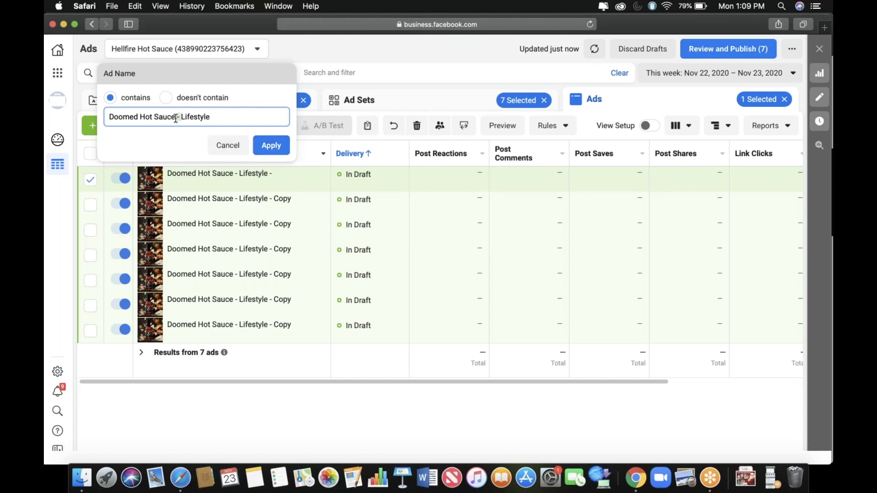
key(BackSpace)
click(206, 118)
key(super+z)
click(215, 117)
click(270, 145)
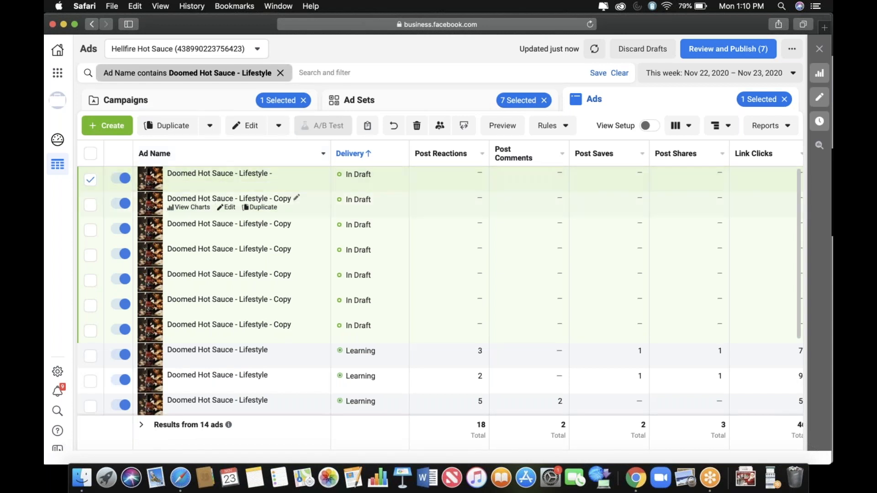
Select only the original Doomed Hot Sauce - Lifestyle ads in the filtered list, leaving every draft copy unselected.
click(90, 153)
click(91, 204)
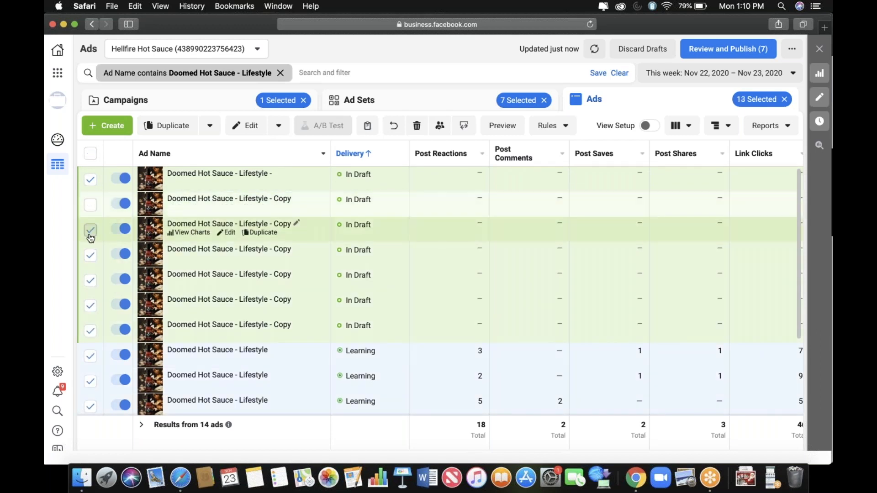
click(91, 234)
click(90, 255)
click(90, 280)
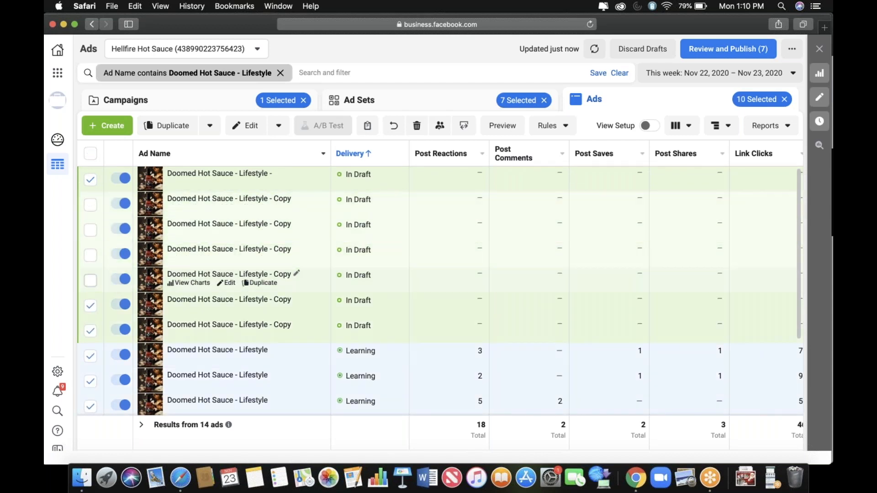
click(91, 307)
click(90, 331)
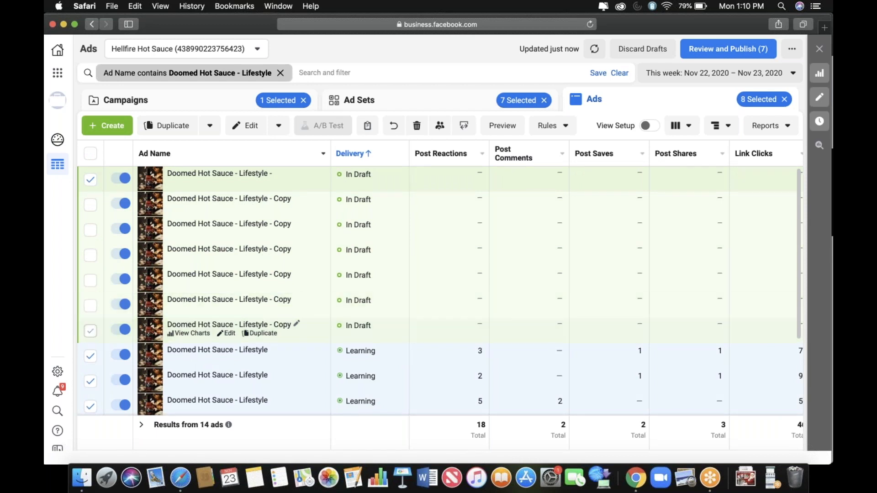
click(90, 180)
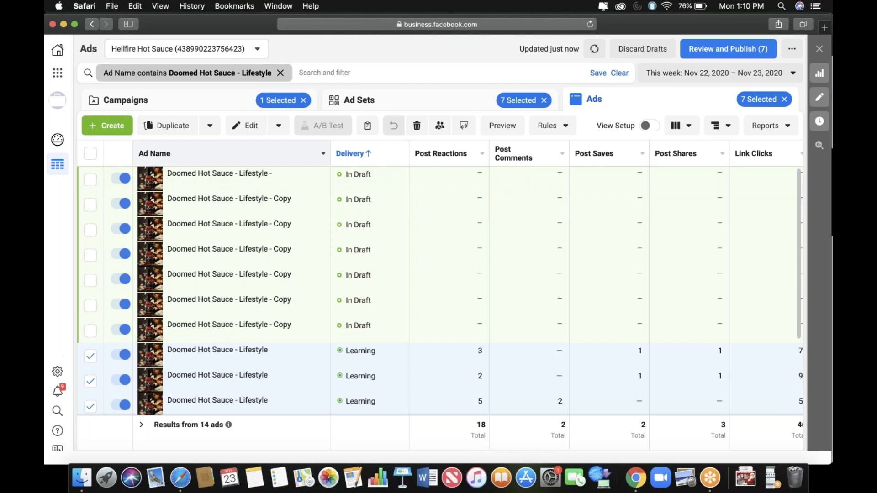
Turn off all the selected original Doomed Hot Sauce - Lifestyle ads in one bulk edit.
click(276, 130)
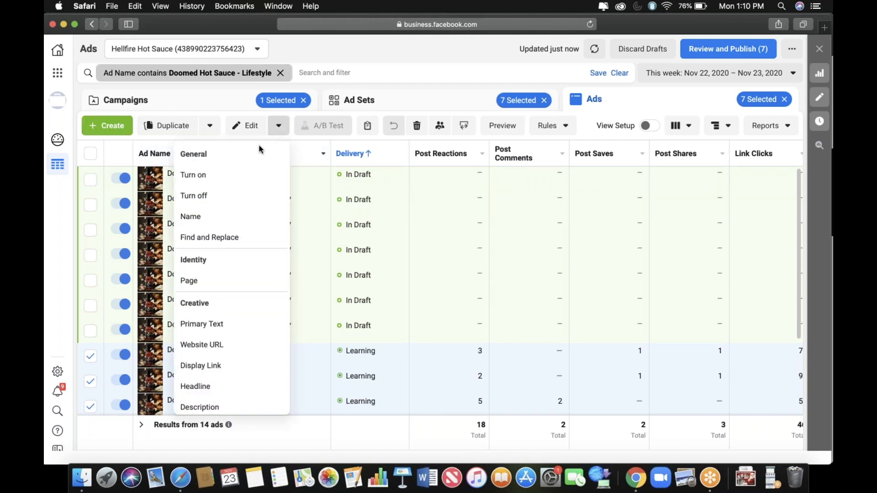
click(240, 195)
click(521, 213)
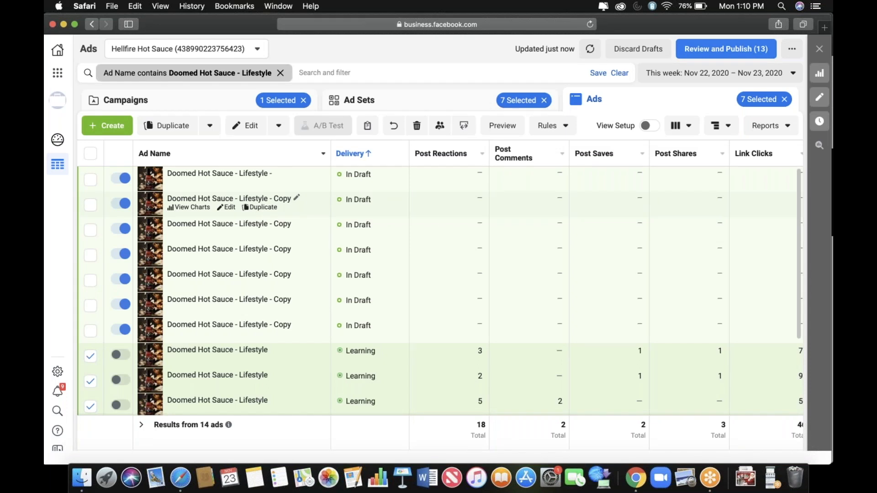
Publish all the draft items, covering the new ad copies and the original ads' status changes, and check the delivery statuses.
click(706, 51)
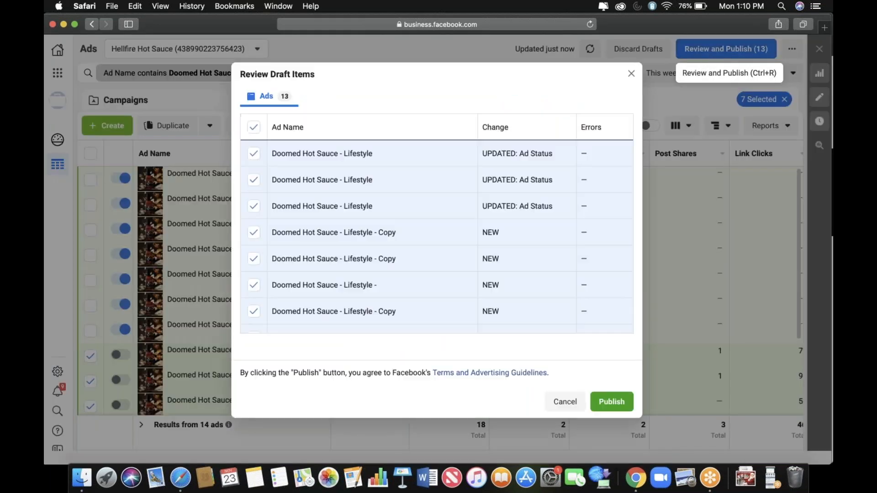
click(611, 402)
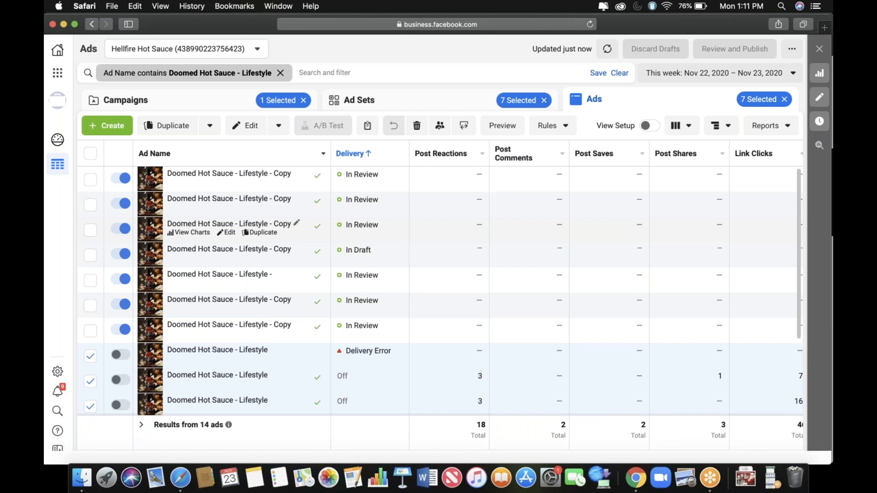
scroll(440, 241, down, 3)
scroll(440, 241, up, 3)
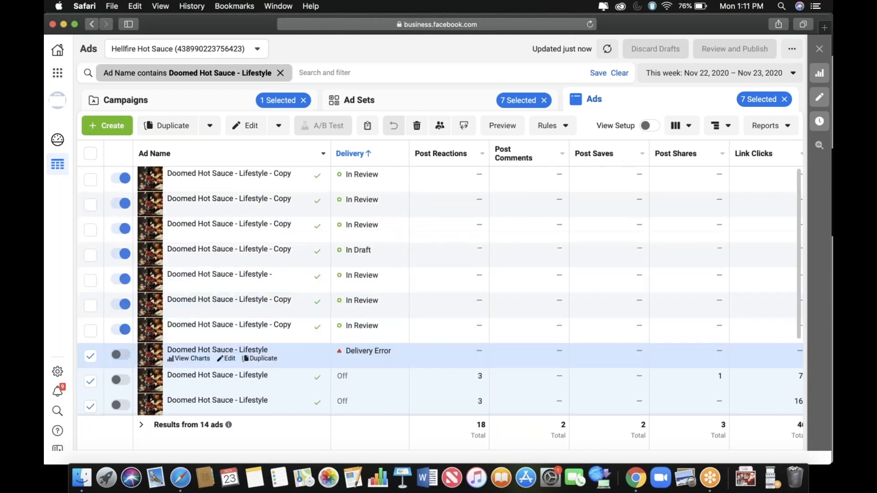